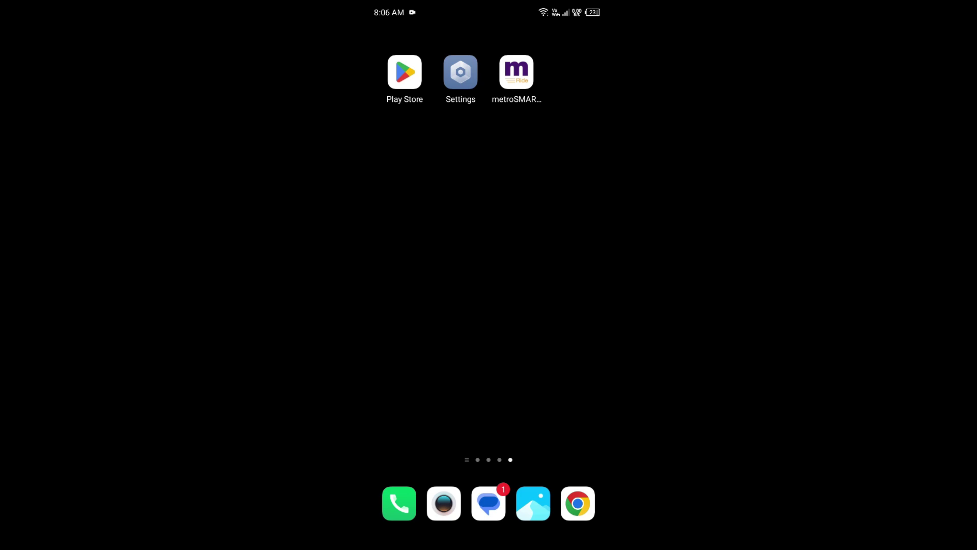
# Search Play Store for 'metro by t mobile', view the MetroSMART Ride listing, then return home
pyautogui.click(405, 72)
pyautogui.click(469, 44)
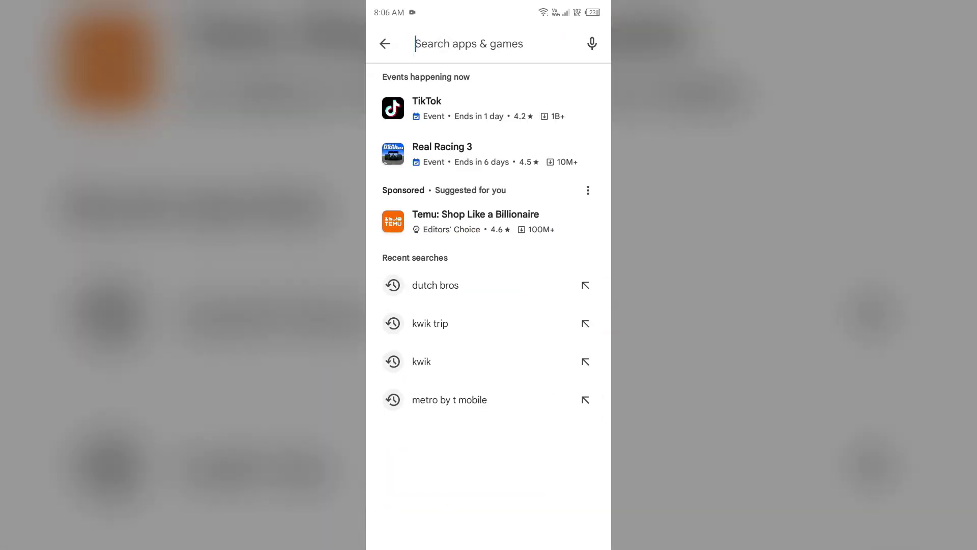
pyautogui.write('met')
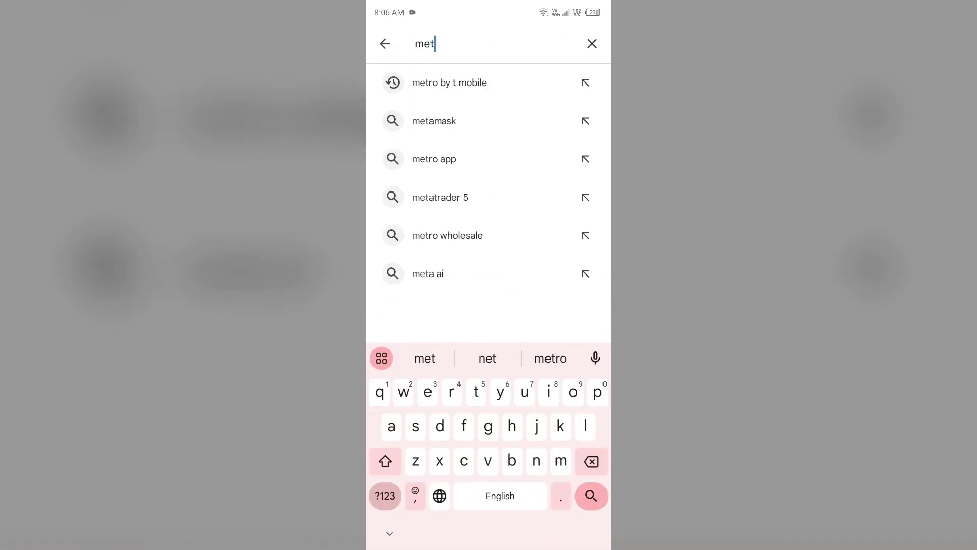
pyautogui.click(449, 82)
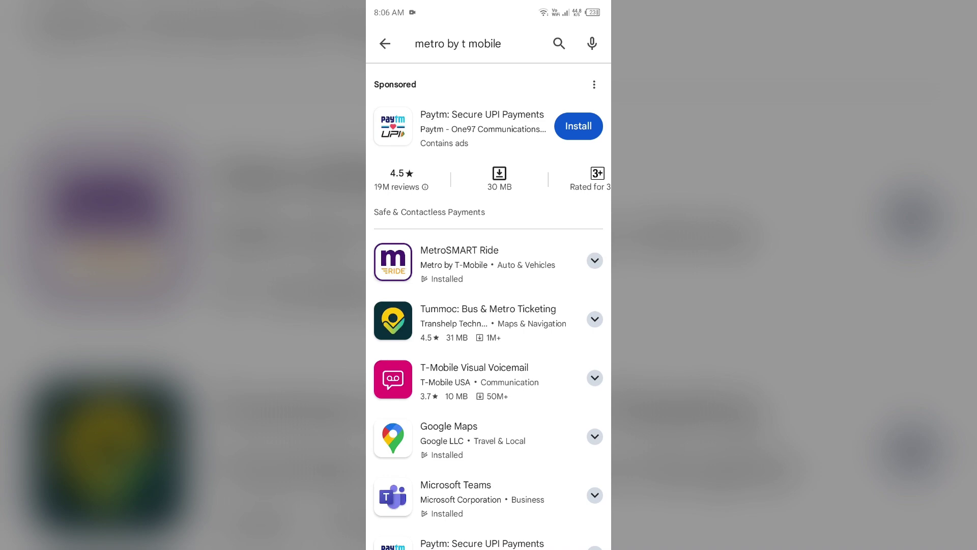
pyautogui.click(459, 259)
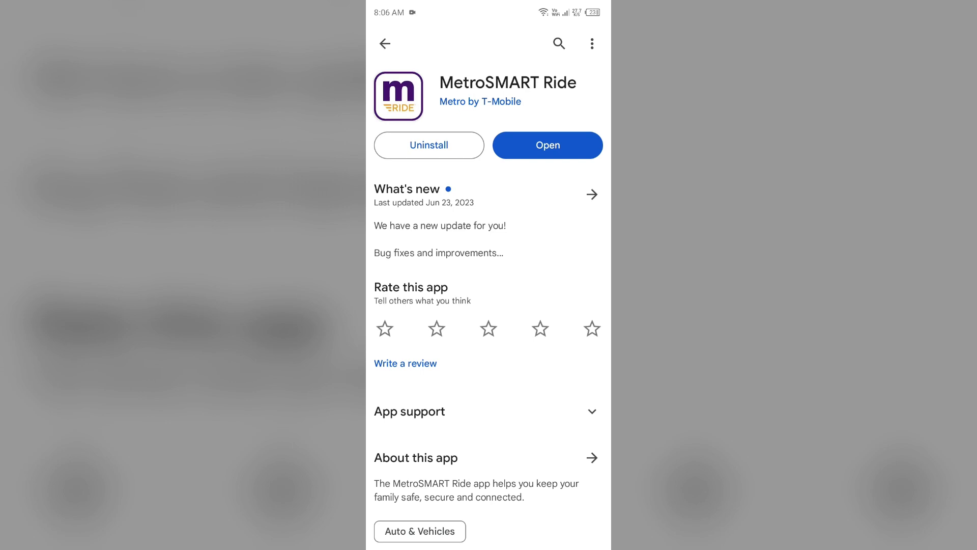
pyautogui.moveTo(586, 320); pyautogui.dragTo(586, 355)
pyautogui.press('Home')
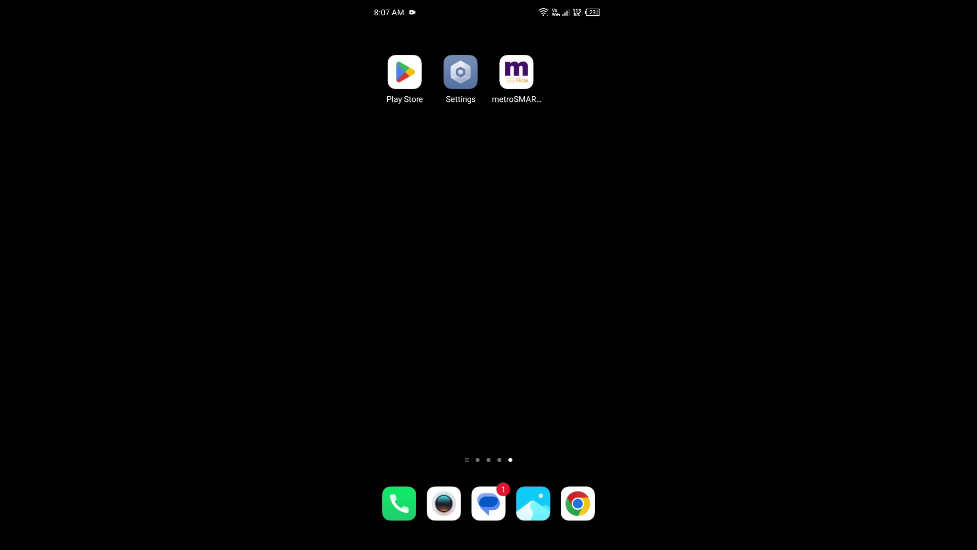
pyautogui.click(595, 316)
pyautogui.click(460, 72)
pyautogui.scroll(-5, 489, 305)
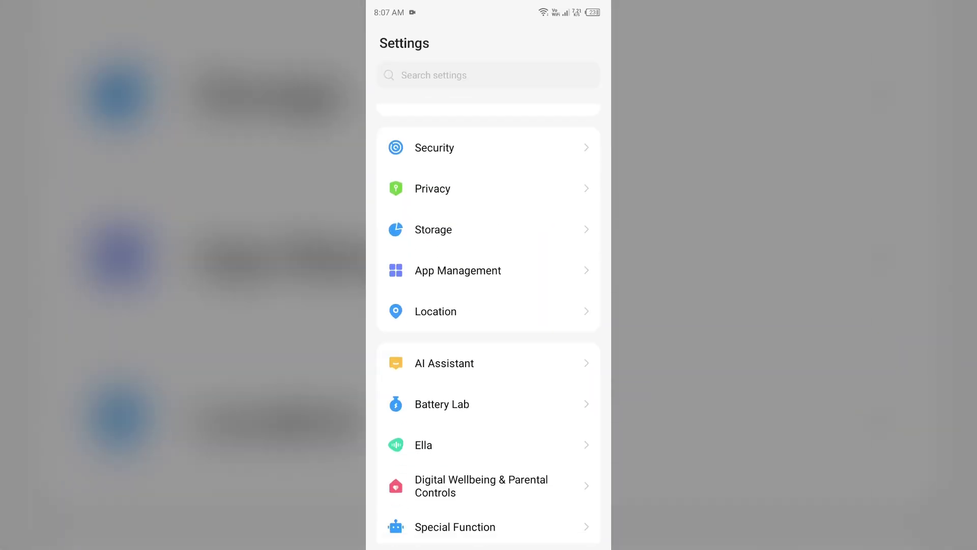
# Open MetroSMART Ride's app info (version 3.11.10.18) via App Management's App list
pyautogui.click(458, 191)
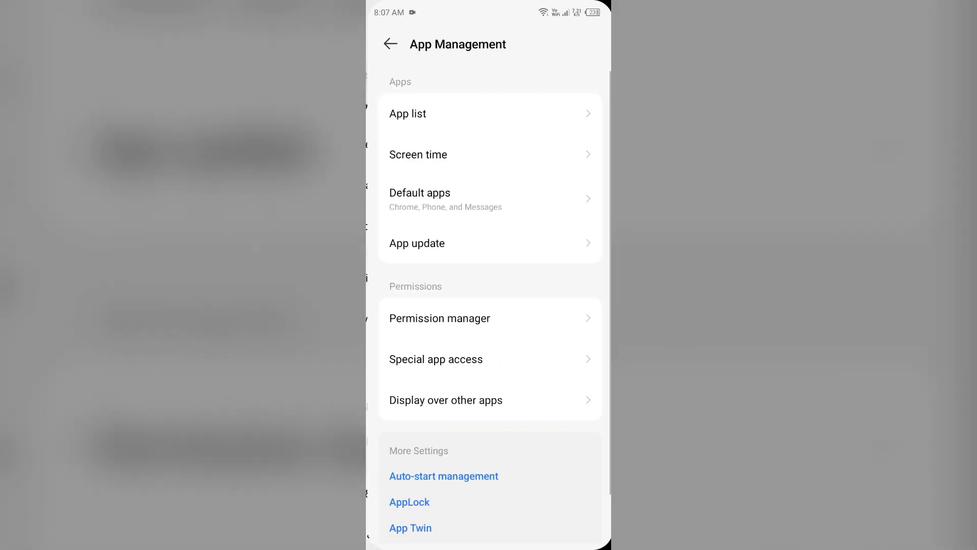
pyautogui.click(458, 113)
pyautogui.scroll(-5, 488, 321)
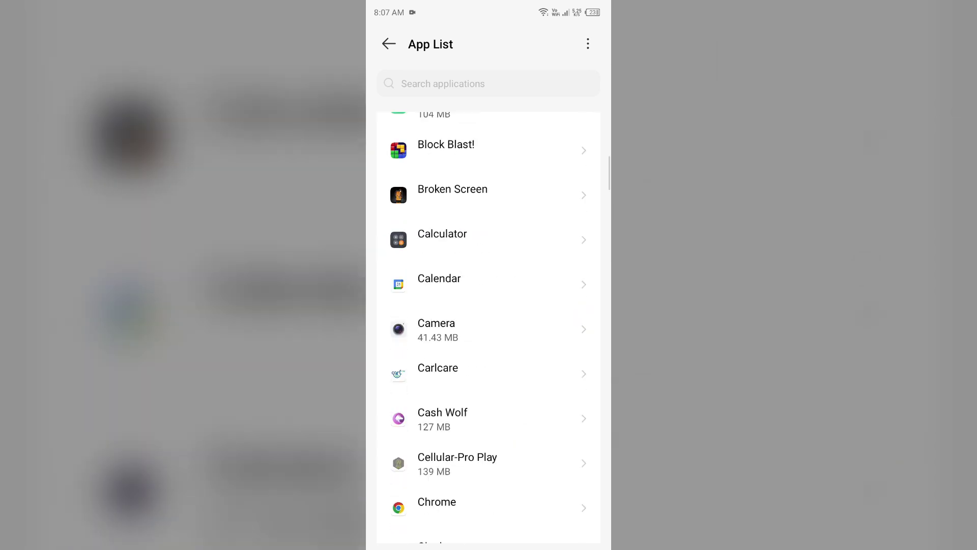
pyautogui.scroll(-10, 489, 321)
pyautogui.scroll(-1, 517, 392)
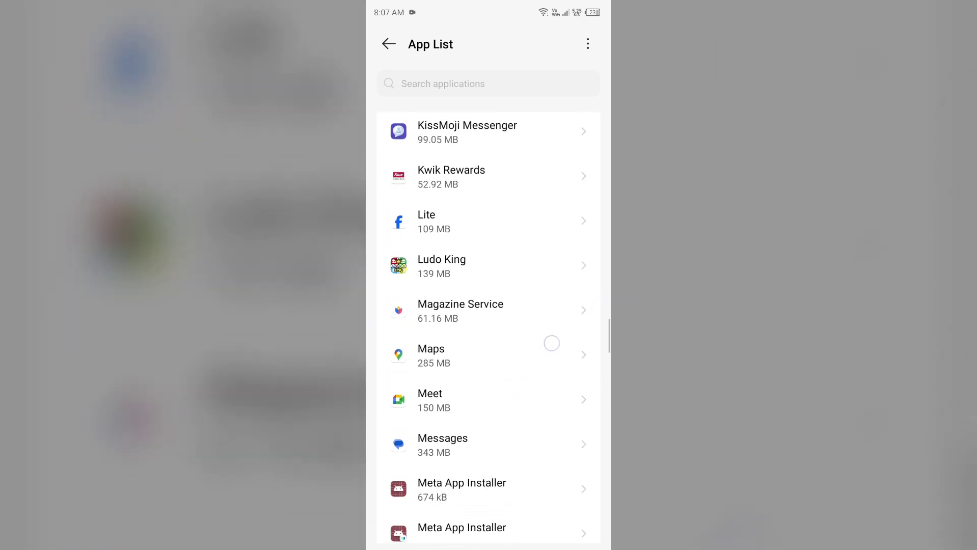
pyautogui.scroll(-2, 551, 342)
pyautogui.scroll(-3, 541, 359)
pyautogui.scroll(-5, 541, 360)
pyautogui.scroll(-2, 540, 360)
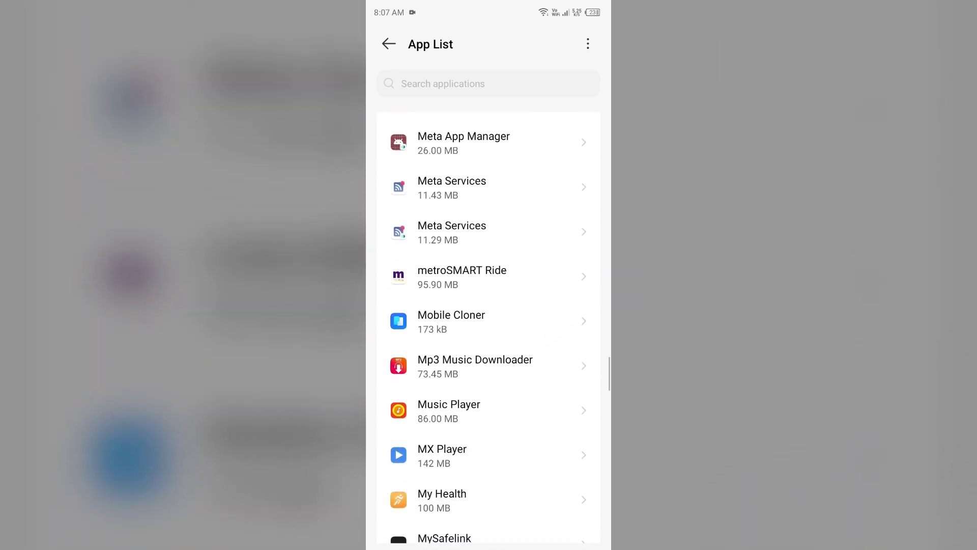
pyautogui.click(541, 262)
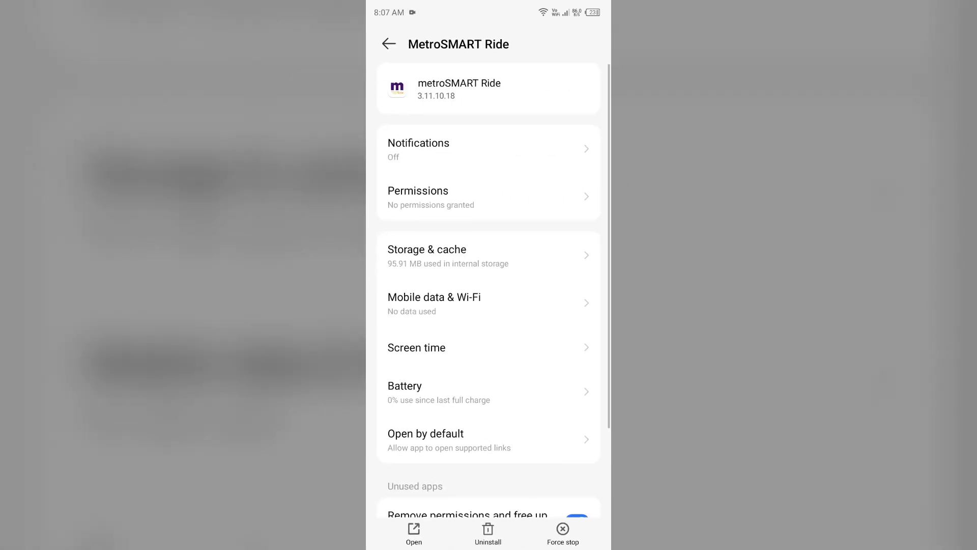
# Clear MetroSMART Ride's cache to 0 B under Storage & cache and return to app info
pyautogui.click(574, 250)
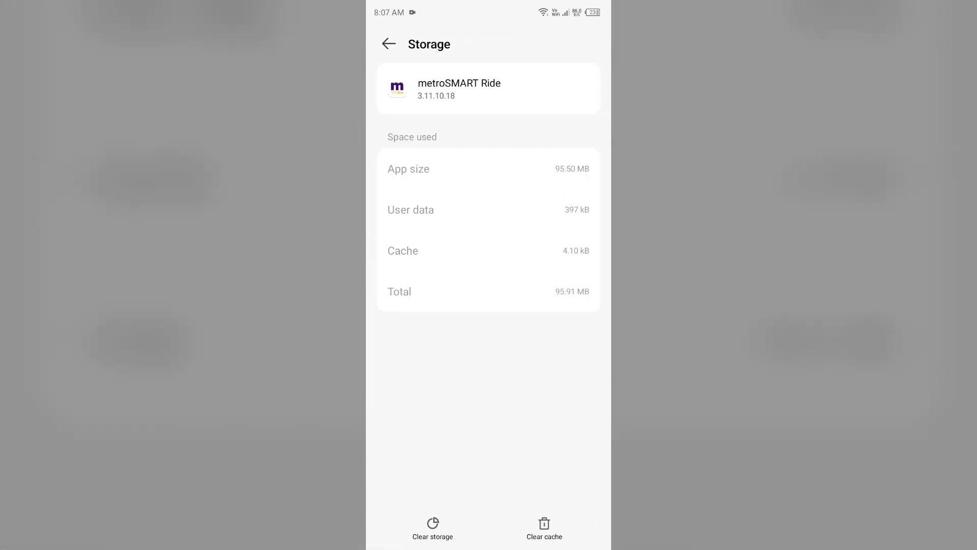
pyautogui.click(545, 527)
pyautogui.click(388, 44)
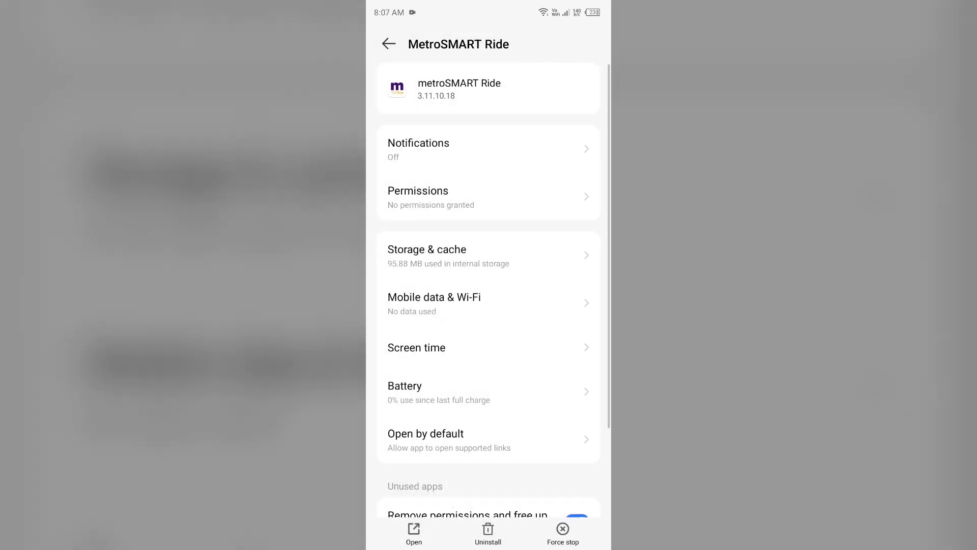
# Force stop MetroSMART Ride, confirm with OK, and go back to the home screen
pyautogui.click(562, 533)
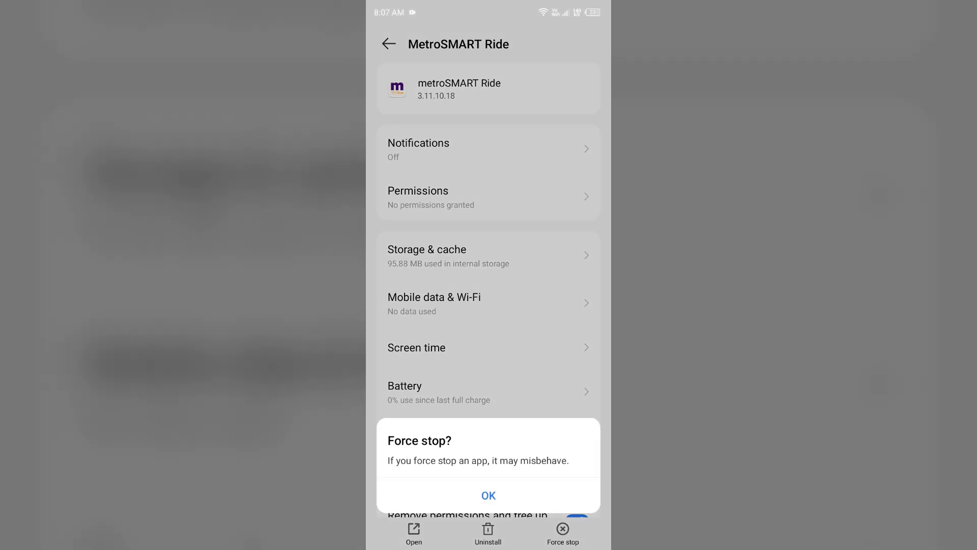
pyautogui.click(489, 494)
pyautogui.moveTo(489, 546); pyautogui.dragTo(488, 343)
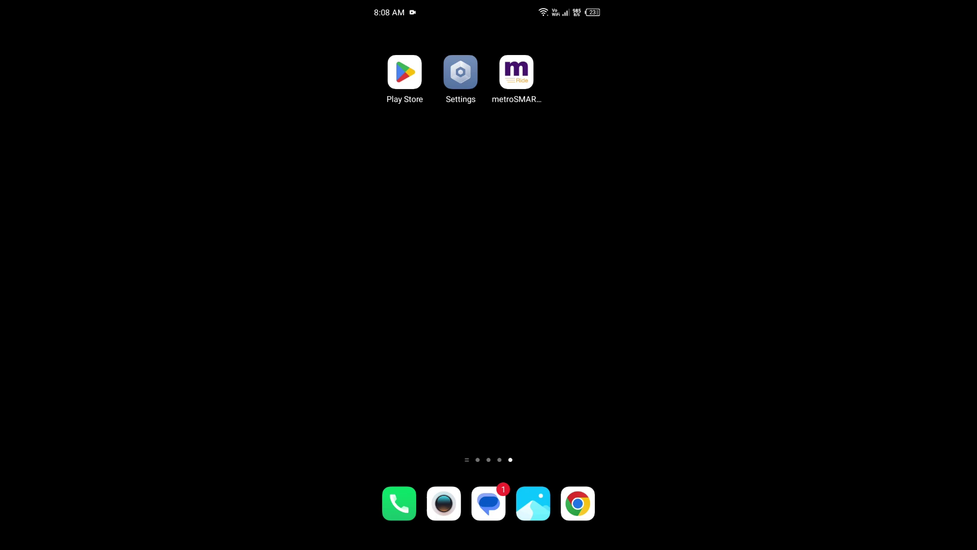
# Try opening quick settings from the home screen's top-right area
pyautogui.click(587, 327)
# Pull down quick settings and toggle Vi India mobile data on, off, and on again
pyautogui.moveTo(595, 5); pyautogui.dragTo(595, 229)
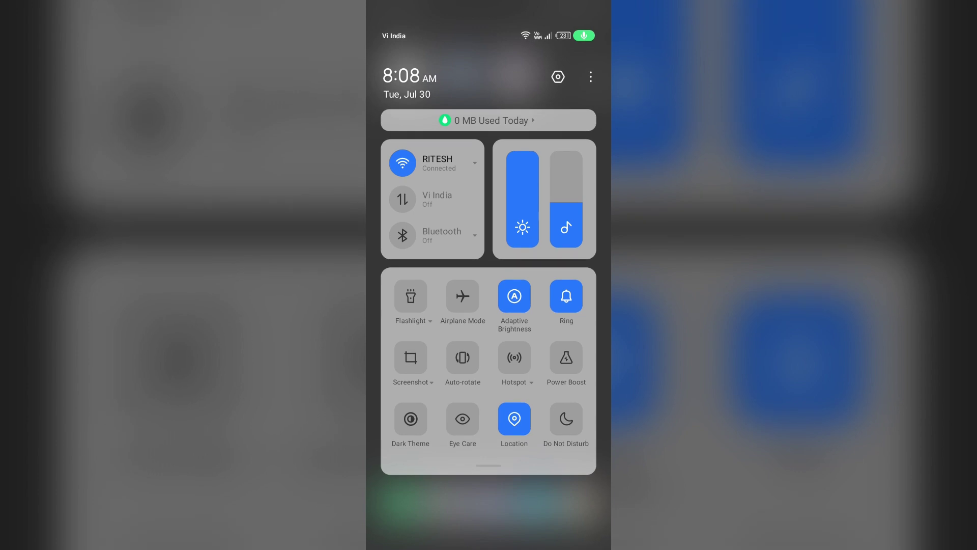
pyautogui.click(403, 198)
pyautogui.click(402, 198)
pyautogui.click(403, 199)
# Turn Wi-Fi off and on, airplane mode on and off, then close the panel
pyautogui.click(402, 163)
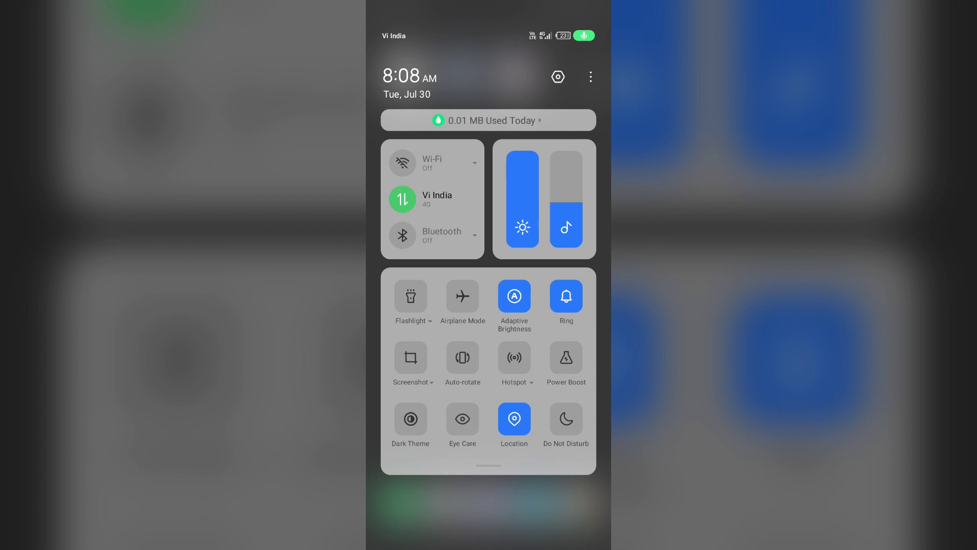
pyautogui.click(402, 163)
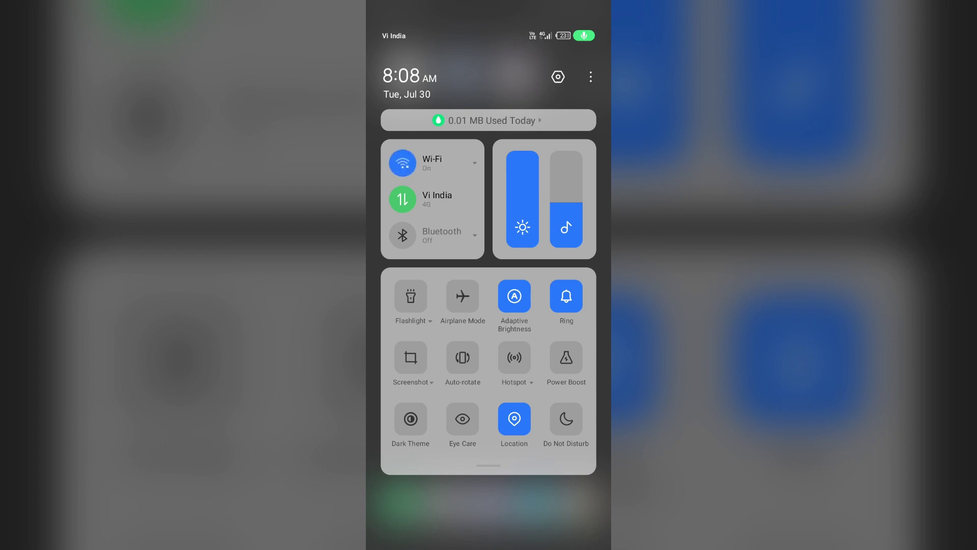
pyautogui.click(458, 297)
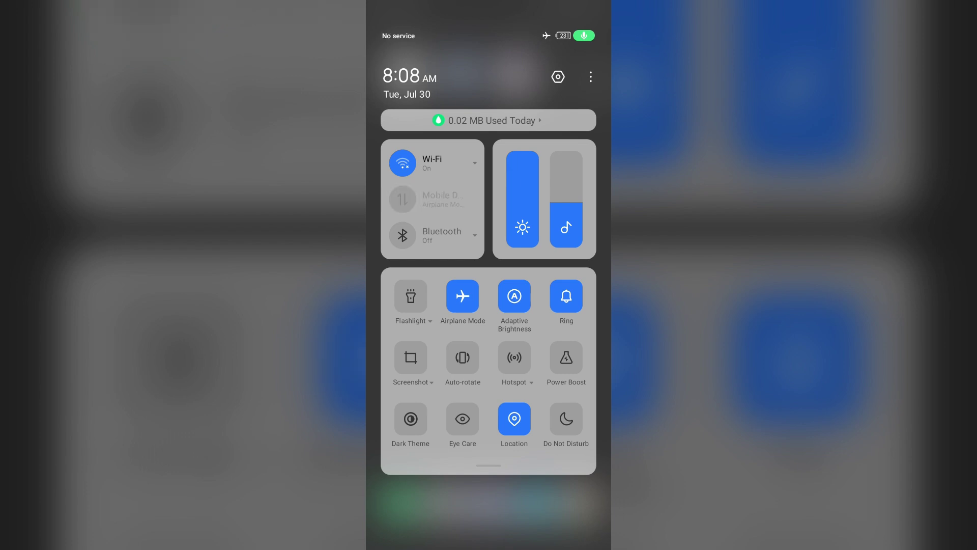
pyautogui.click(463, 296)
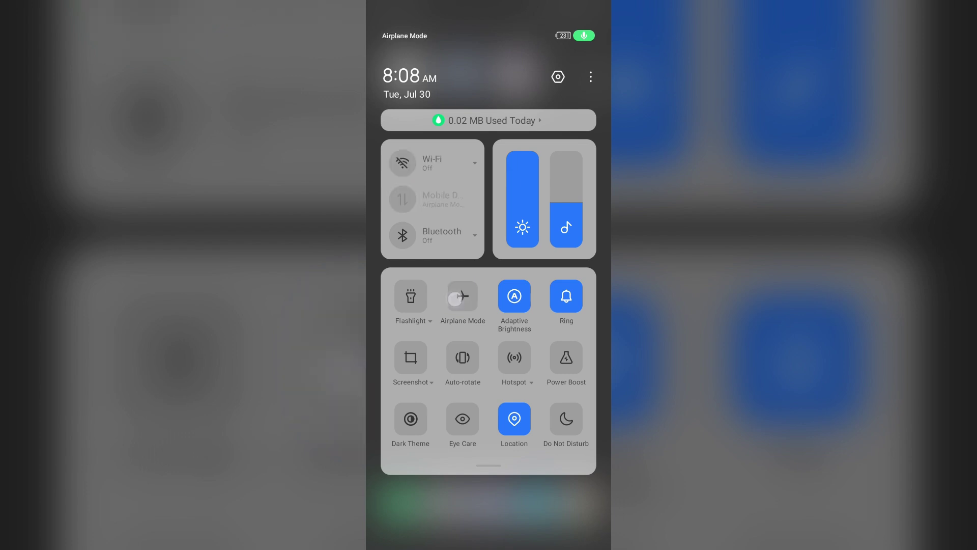
pyautogui.moveTo(489, 466); pyautogui.dragTo(489, 153)
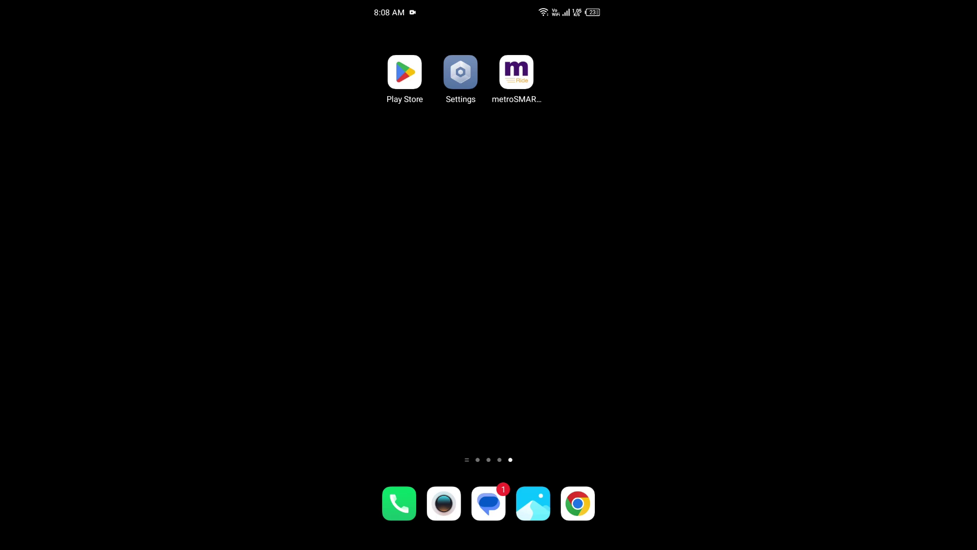
# Uninstall MetroSMART Ride from its Play Store page, then start reinstalling the 38.26 MB app
pyautogui.click(405, 73)
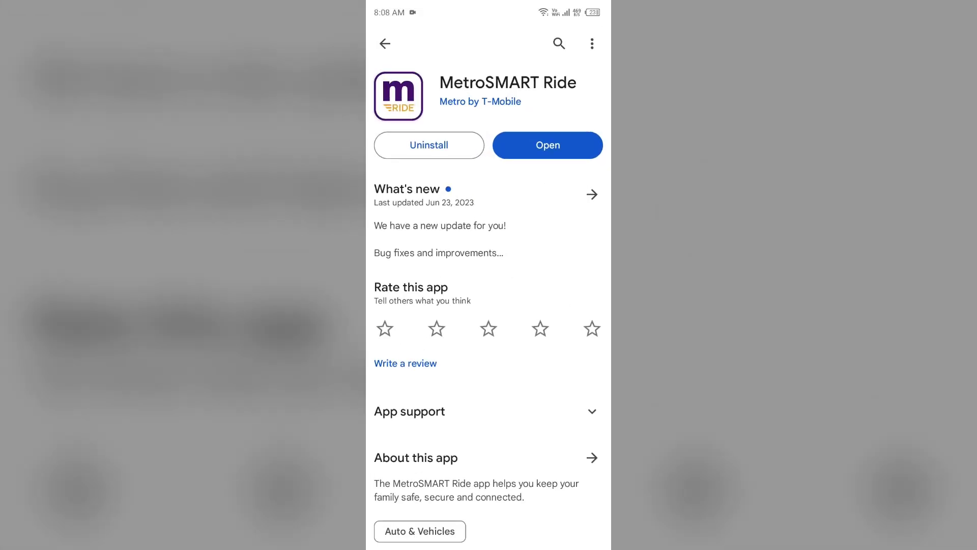
pyautogui.click(413, 150)
pyautogui.click(560, 301)
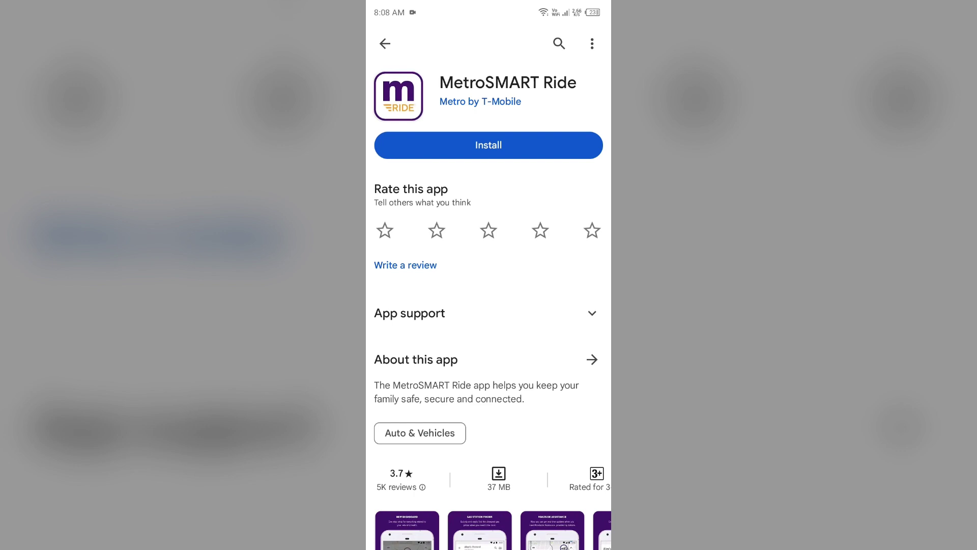
pyautogui.click(489, 146)
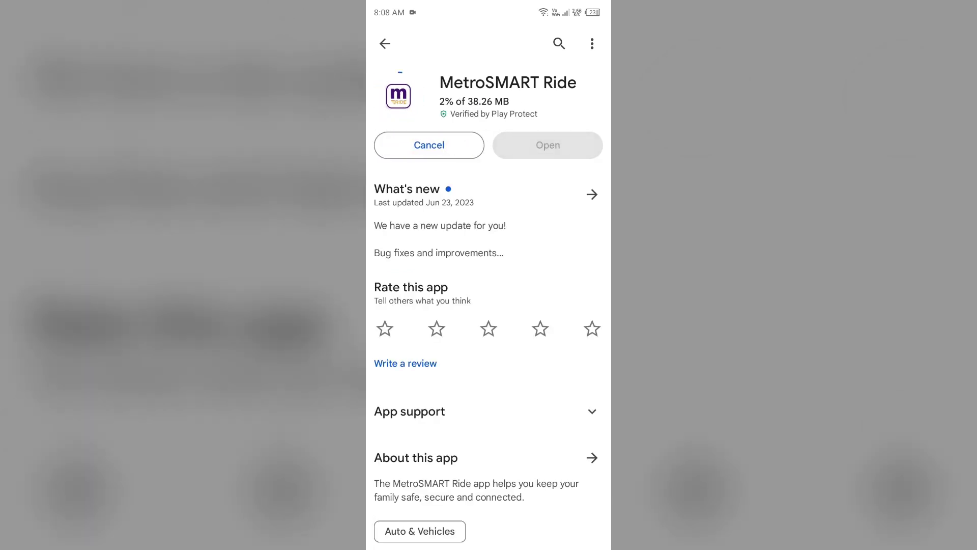